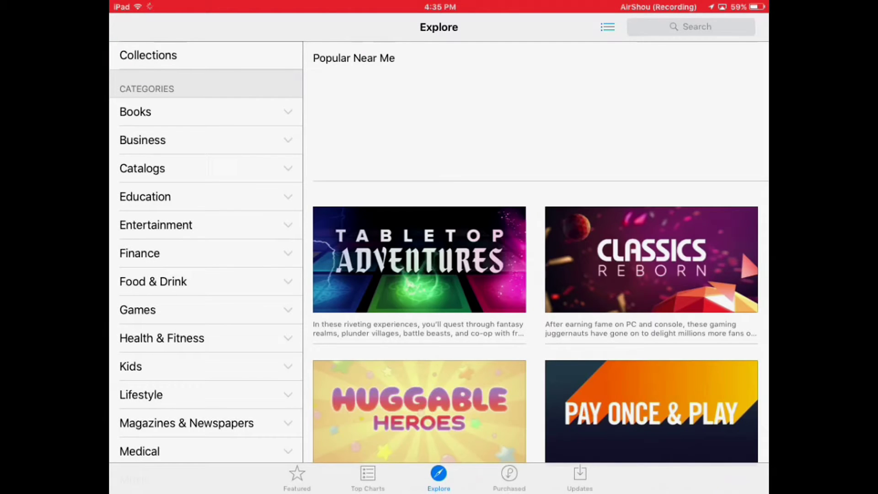
- Search the App Store for 'wifi map'
left_click(691, 26)
type("w")
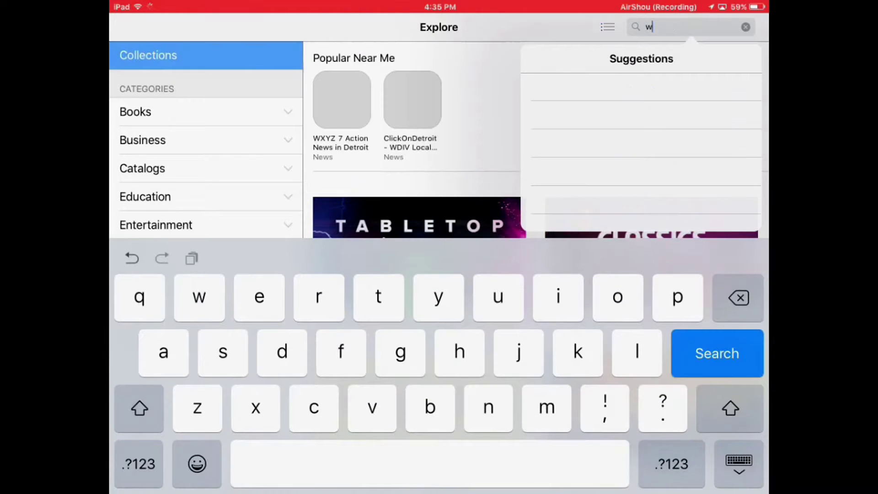
type("ifi")
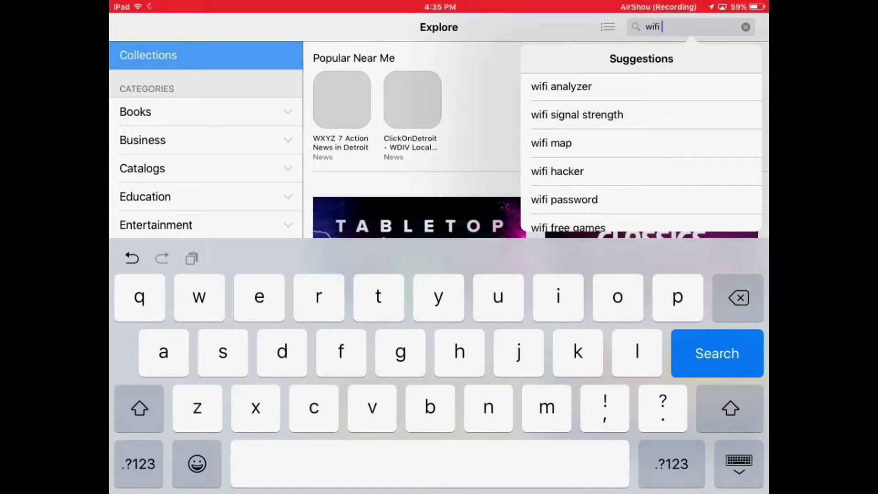
type(" map")
key("Return")
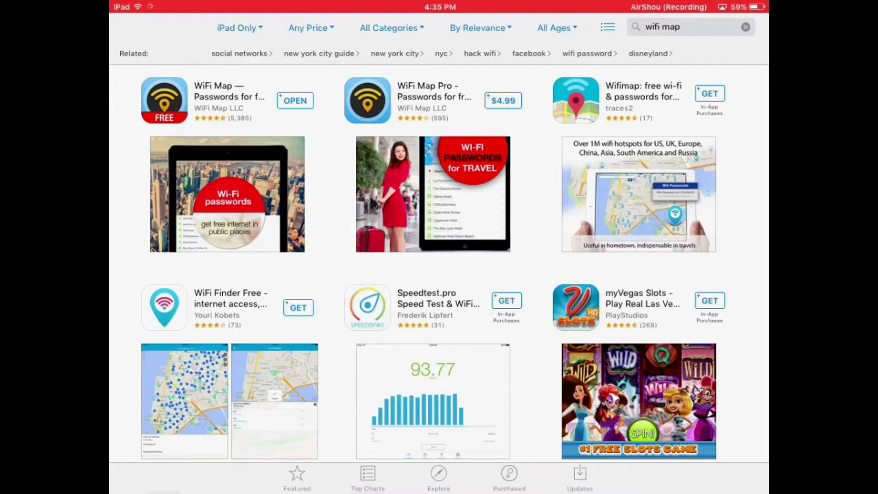
- Open the store page of the free WiFi Map result
left_click(229, 92)
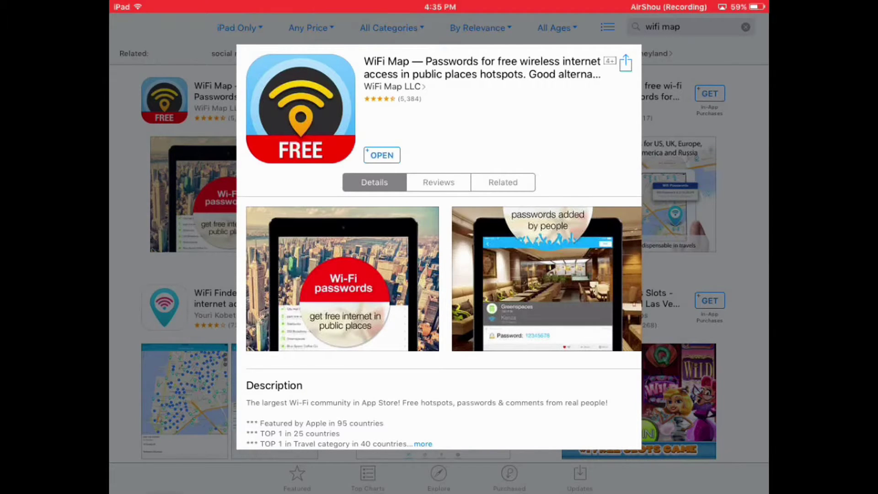
scroll(439, 275, "down", 1)
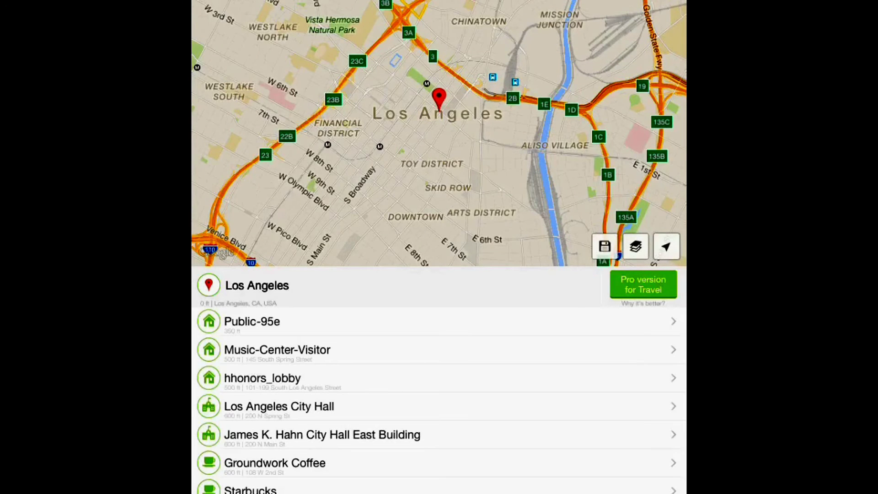
scroll(439, 401, "down", 5)
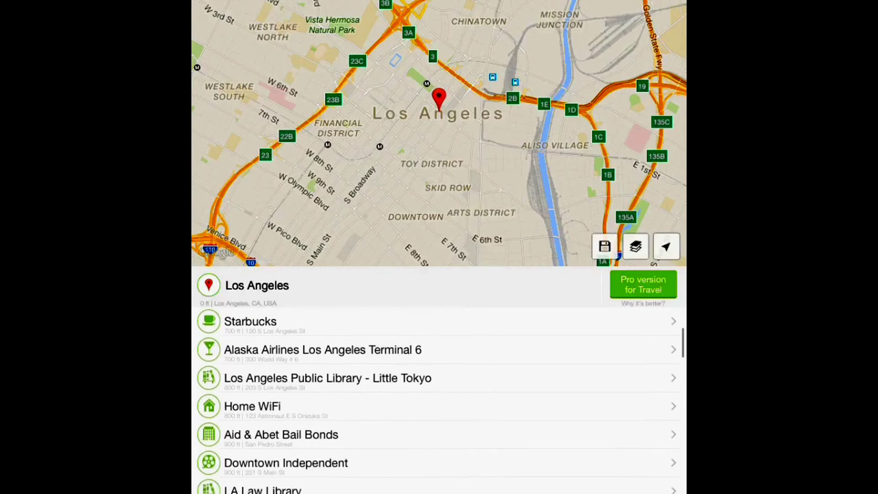
scroll(439, 401, "up", 5)
left_click(439, 322)
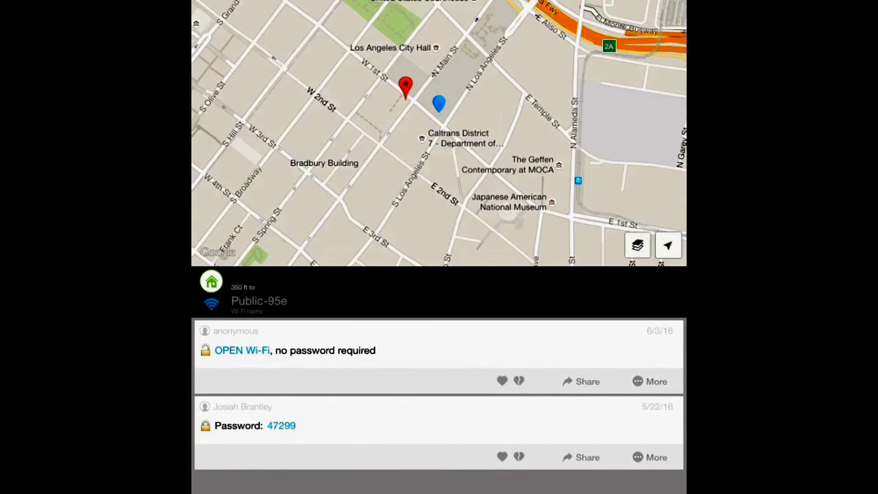
- Check the Music-Center-Visitor and hhonors_lobby details, both open Wi-Fi, then return to the list
left_click_drag(200, 275, 618, 275)
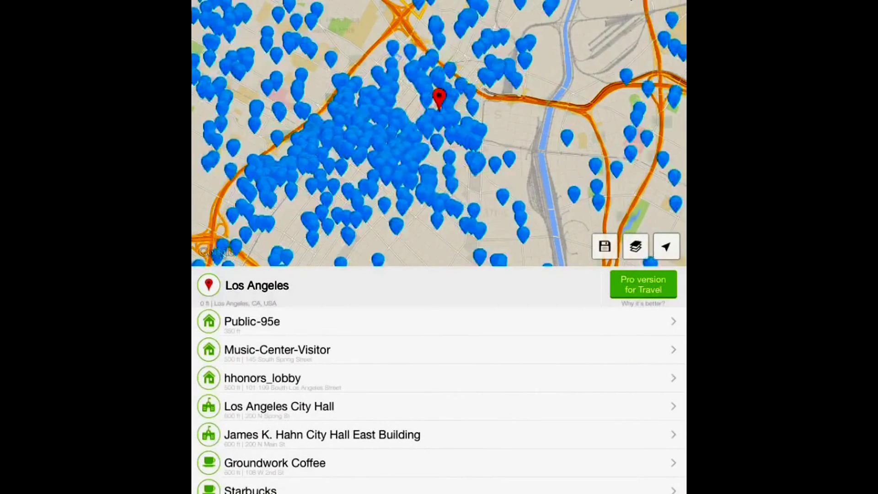
left_click(277, 350)
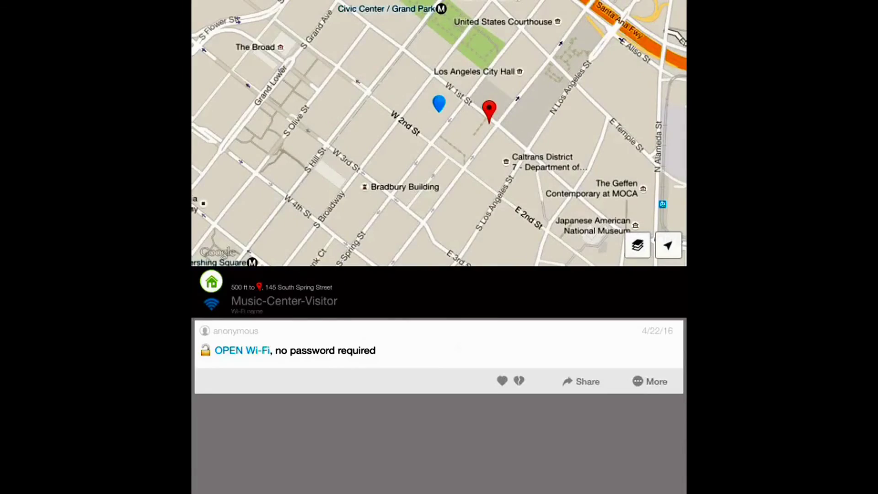
left_click_drag(199, 275, 252, 275)
left_click(275, 376)
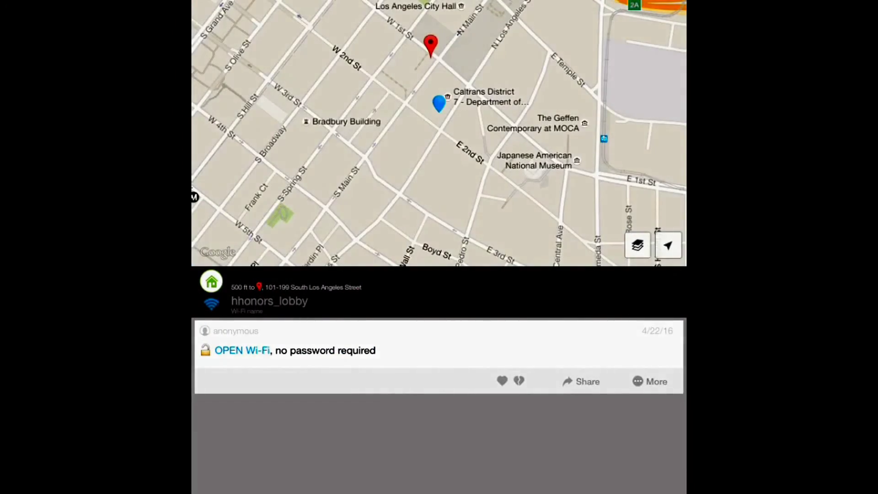
left_click_drag(200, 274, 411, 274)
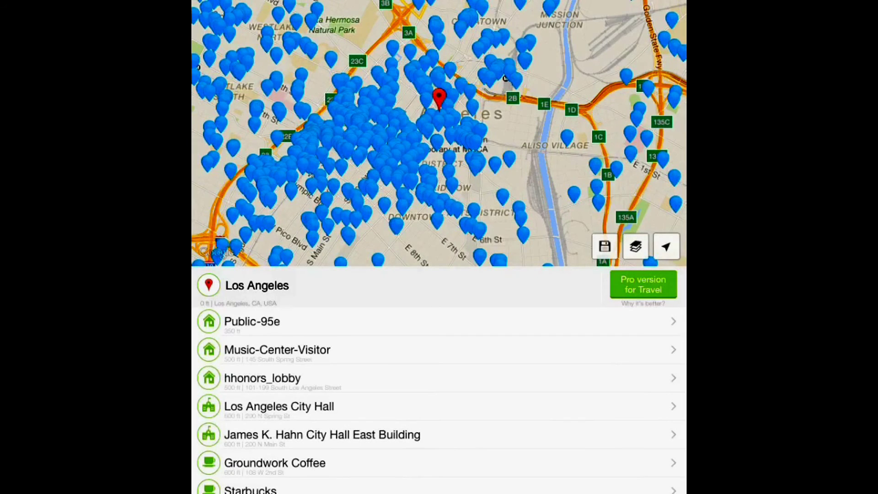